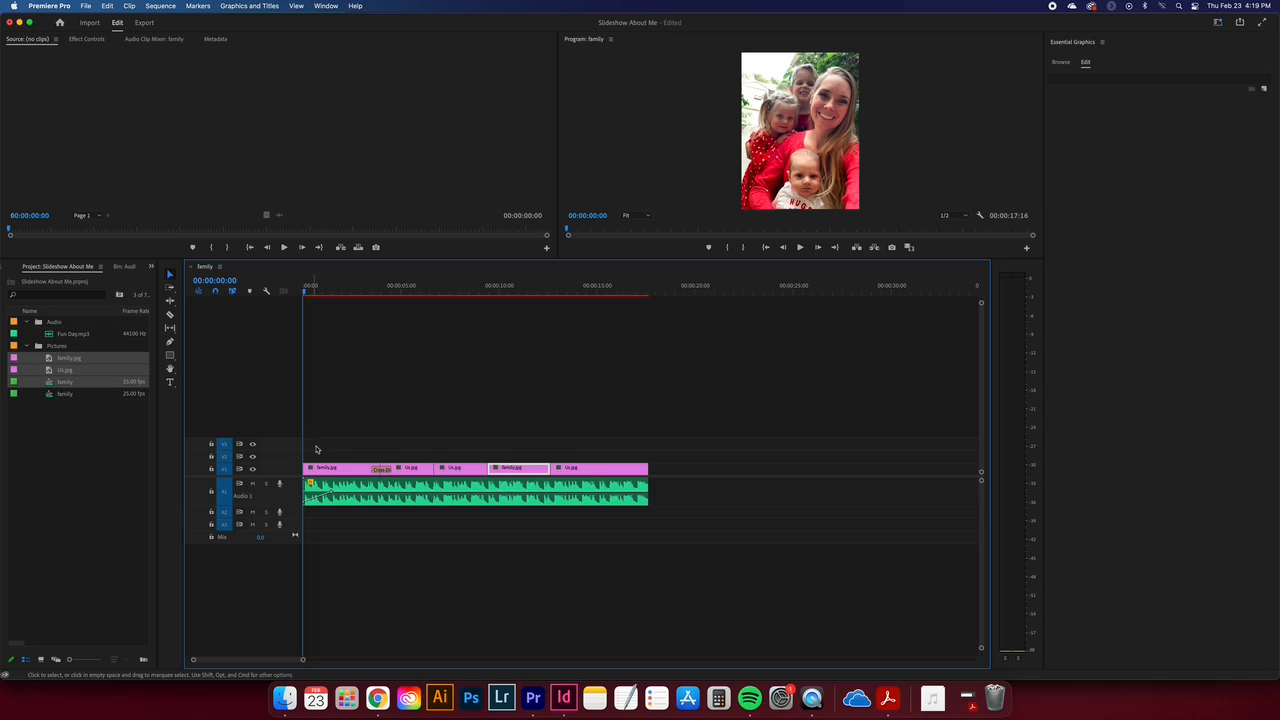
Shift all the photo clips and the music together so they start at 00:00:04:24, leaving a gap at the sequence start
left_click_drag(310, 443, 660, 519)
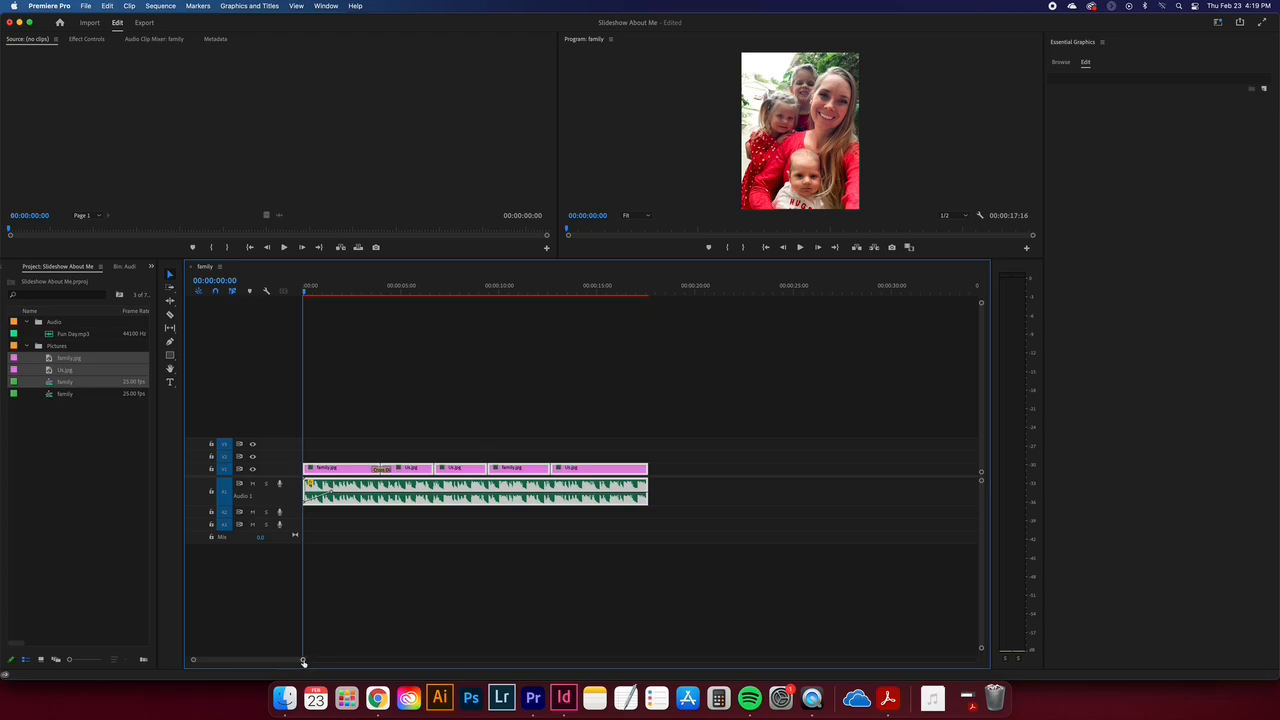
mouse_move(303, 661)
left_mouse_down()
mouse_move(342, 662)
mouse_move(310, 663)
left_mouse_up()
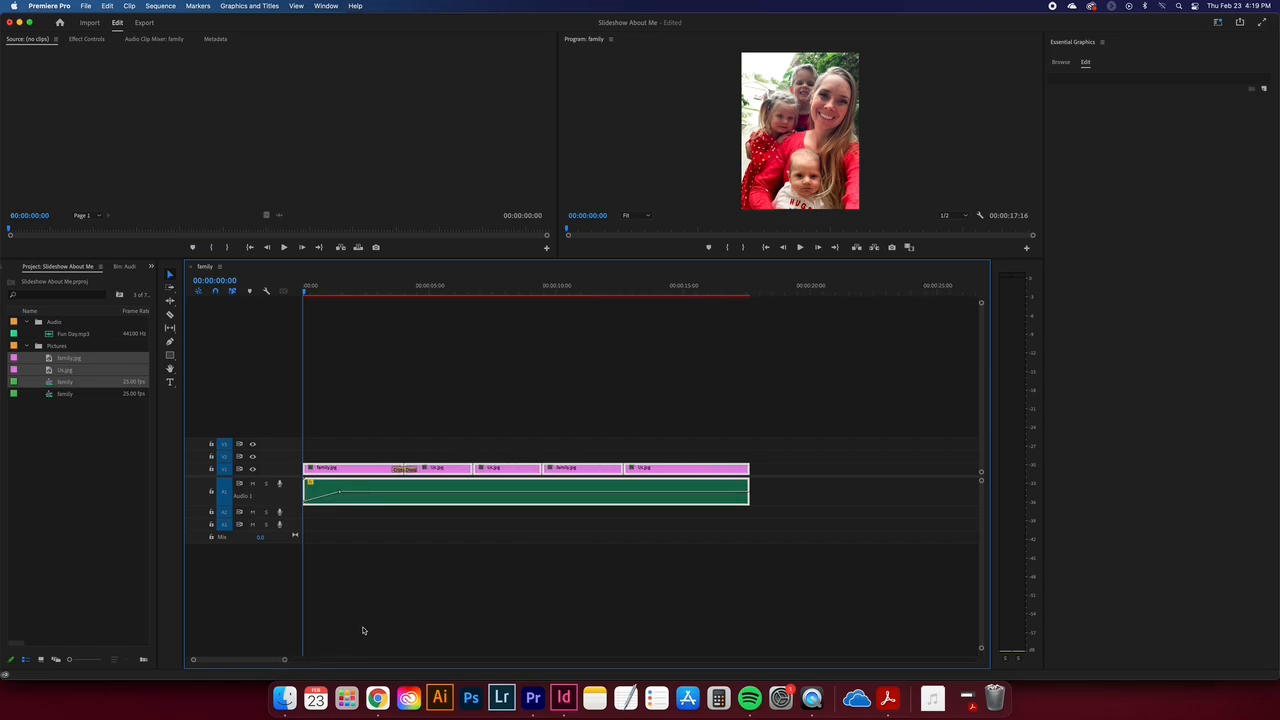
left_click(363, 451)
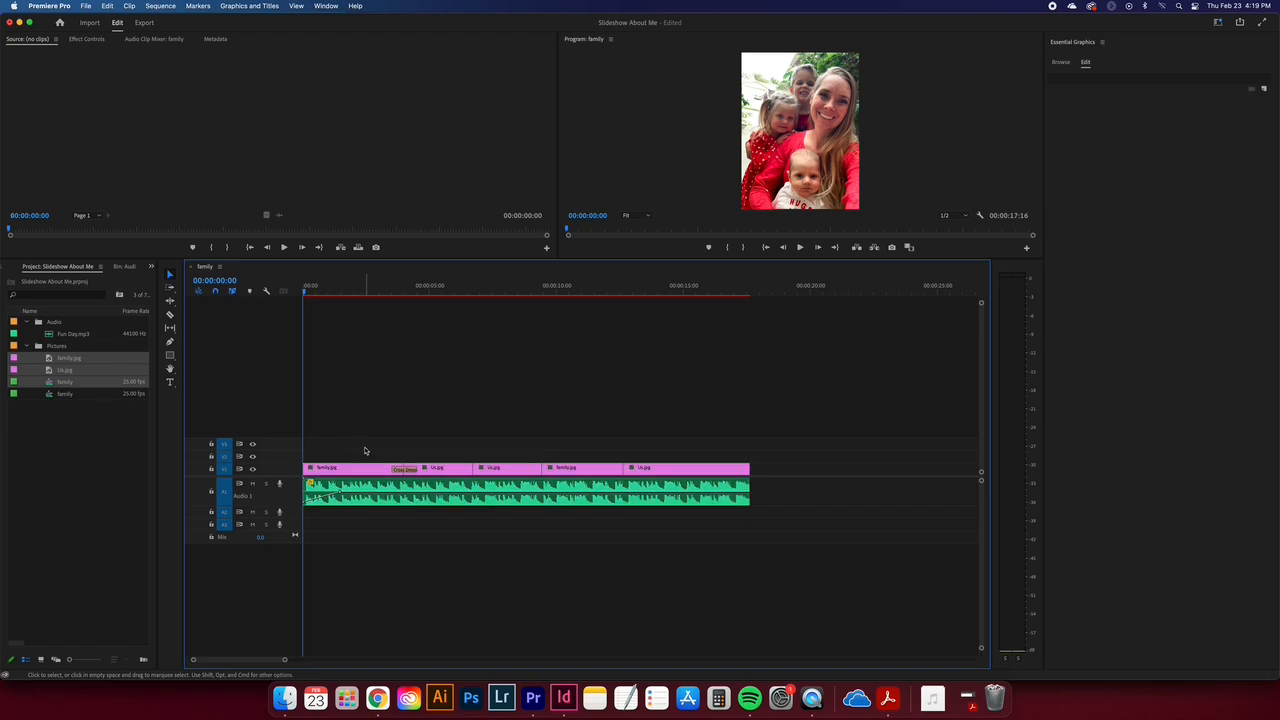
key("super+a")
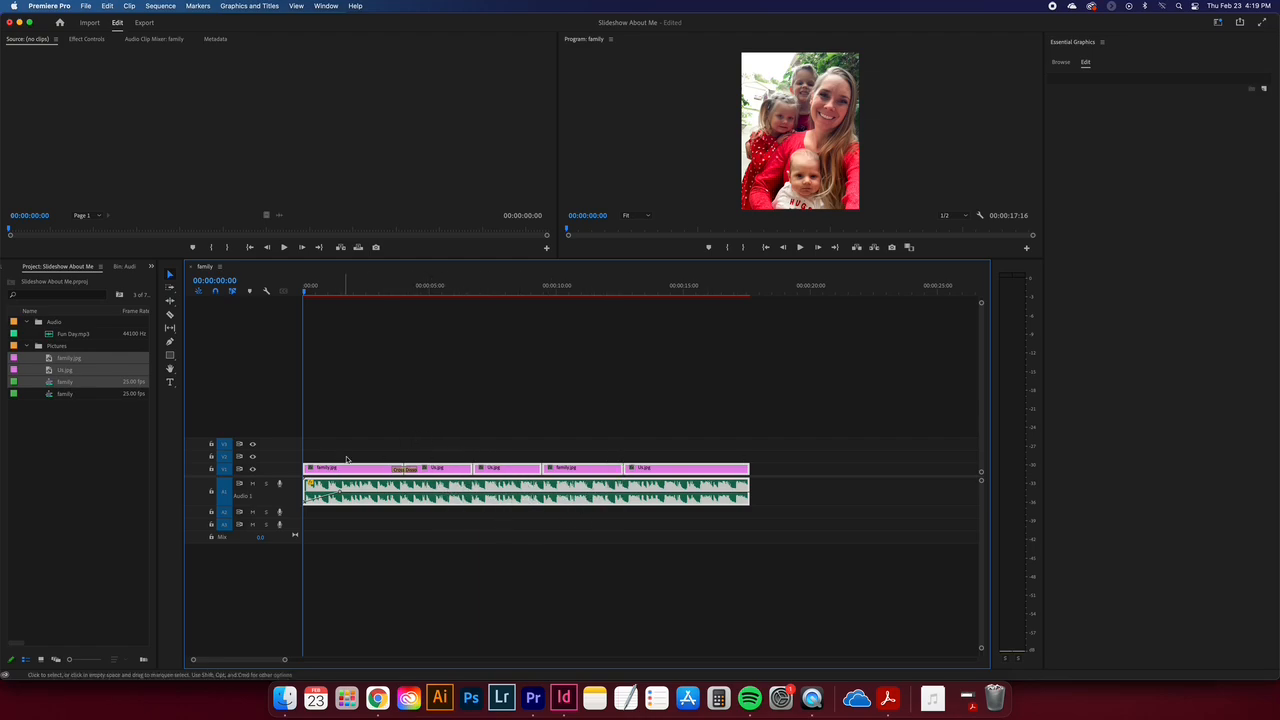
left_click(429, 290)
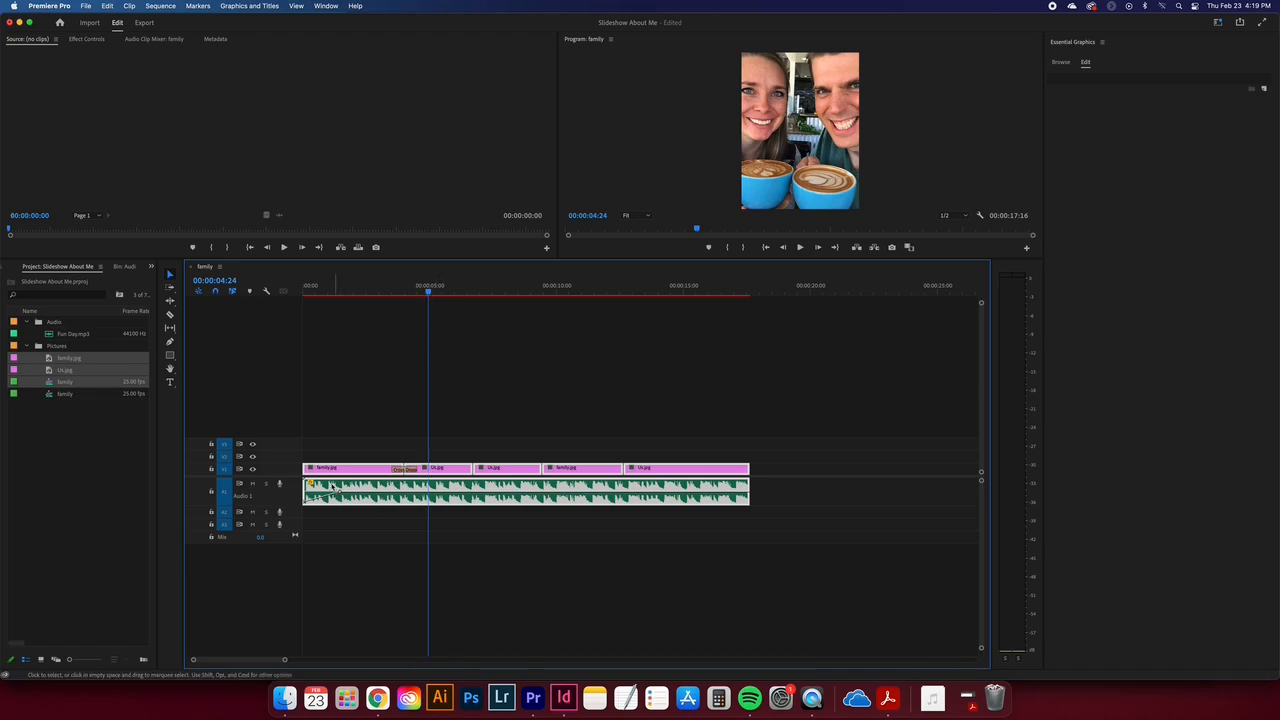
left_click_drag(317, 472, 443, 469)
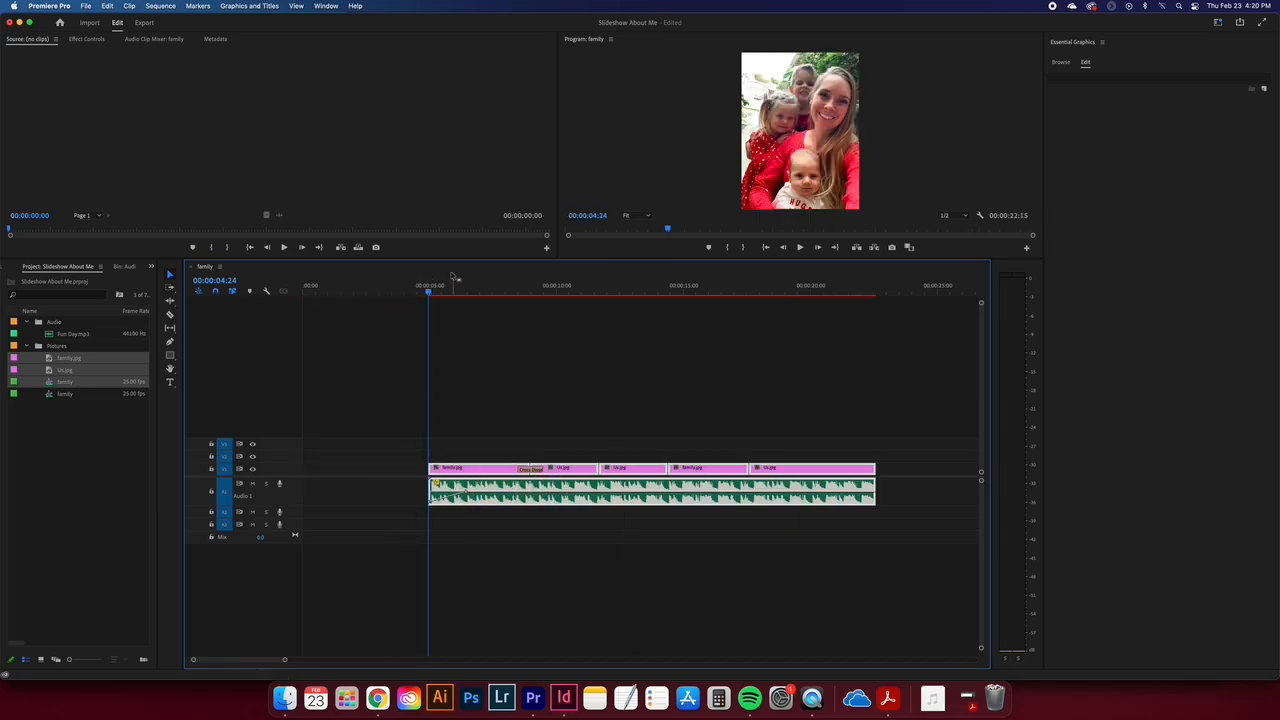
Check the empty gap, enlarge the Program monitor preview and return the playhead to the sequence start
left_click(358, 289)
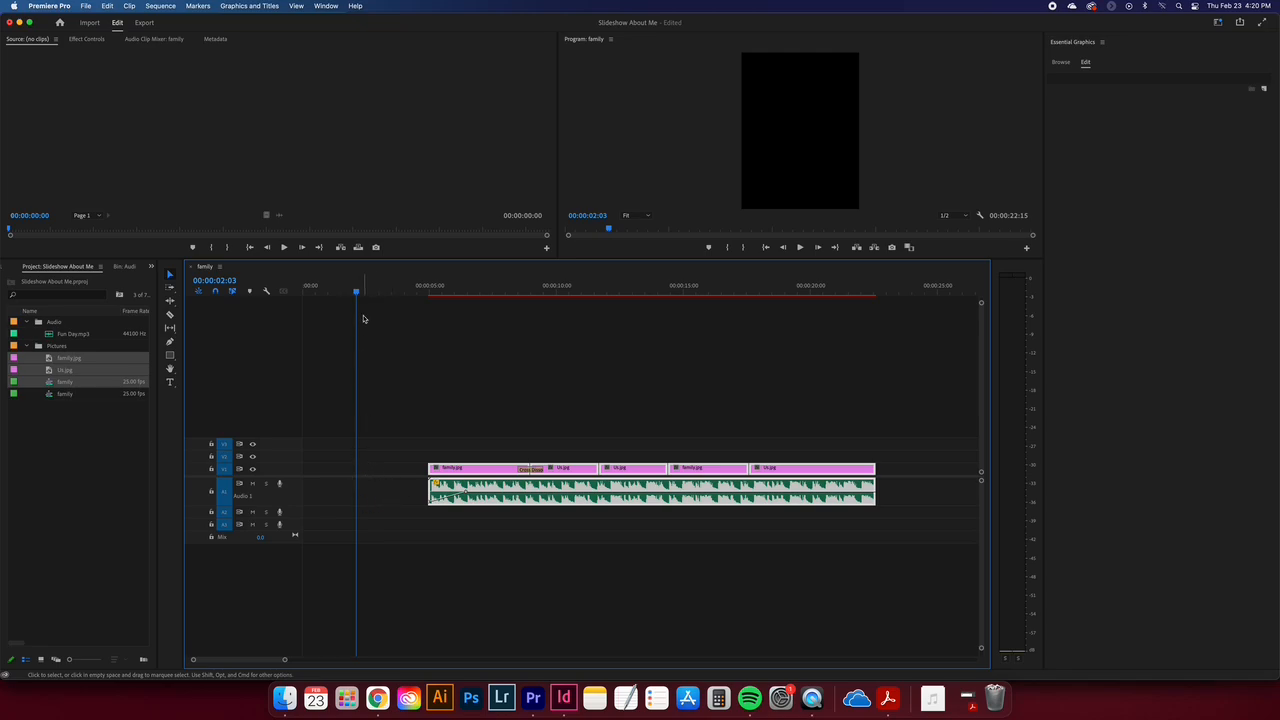
left_click_drag(363, 290, 353, 296)
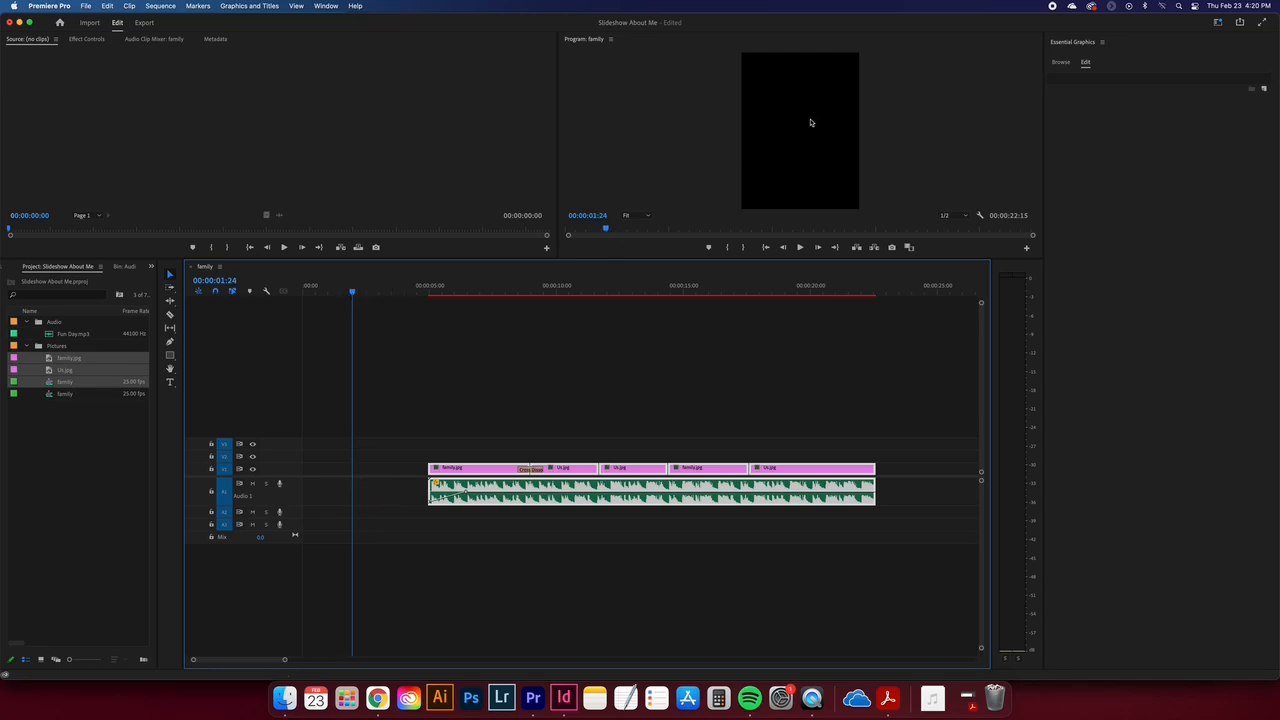
left_click_drag(758, 259, 750, 436)
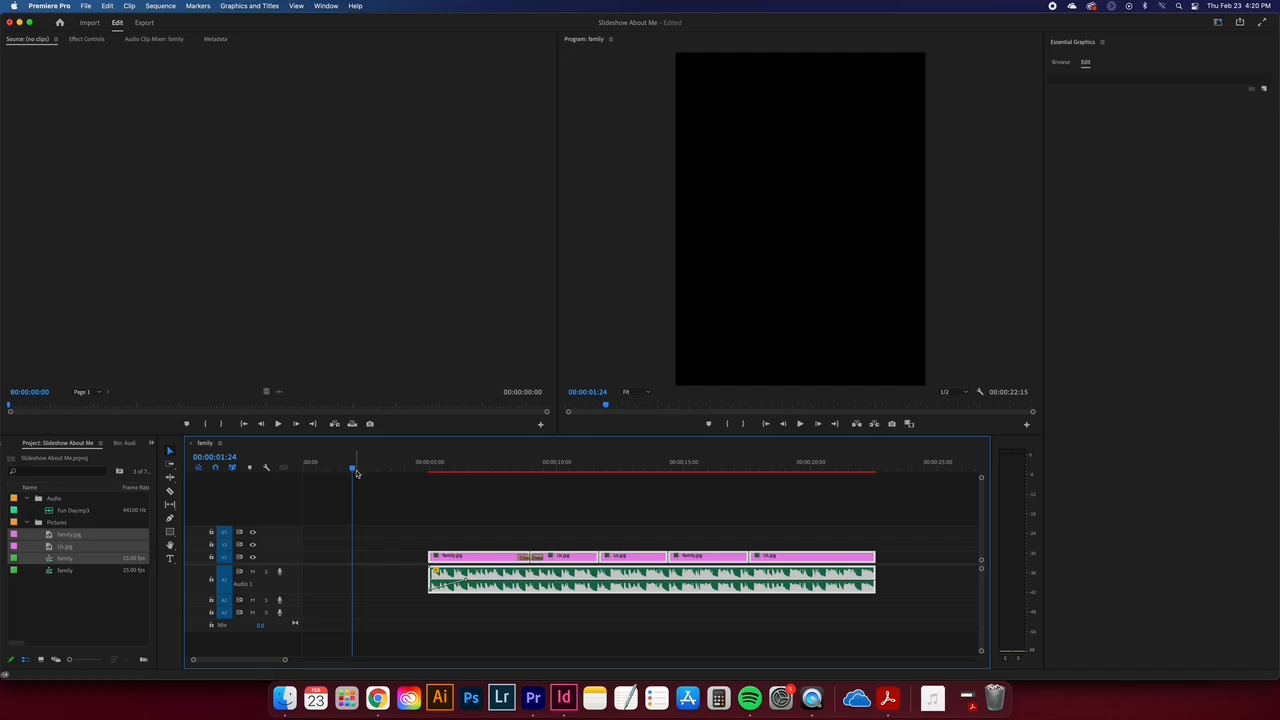
left_click_drag(353, 470, 304, 470)
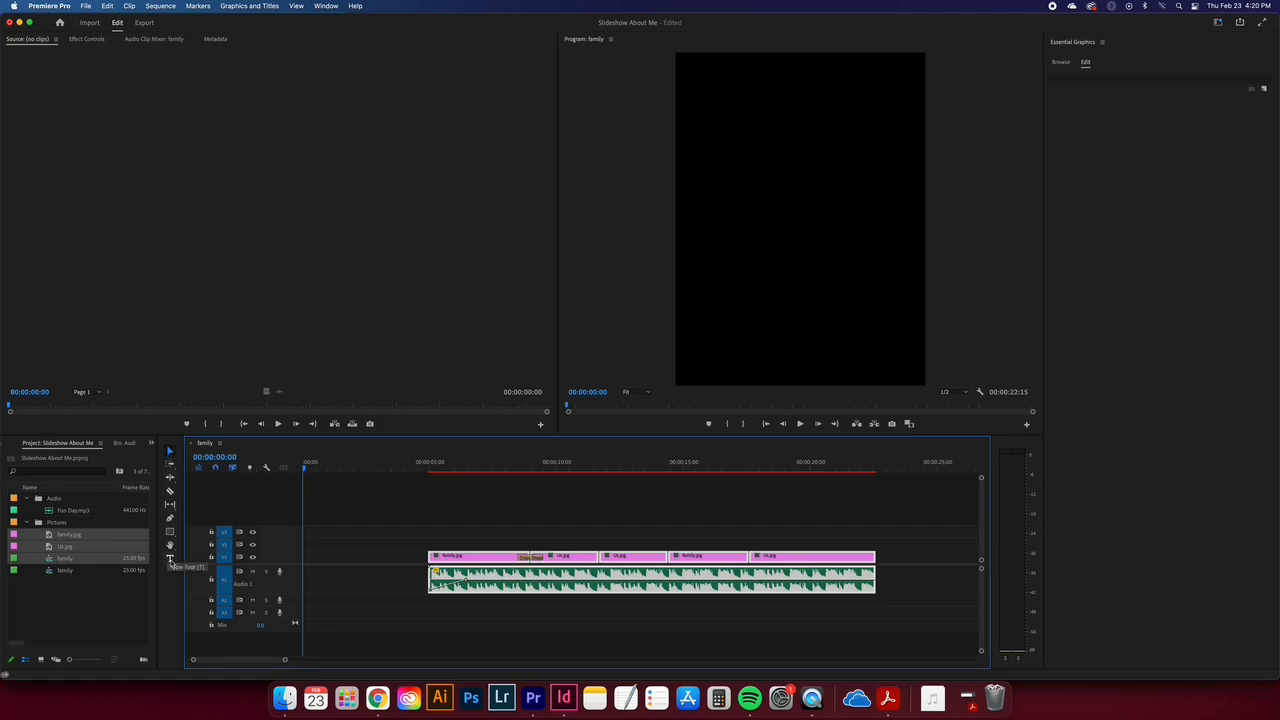
Add a three-line text title in the opening gap with the presenter's name, "Digital Media" and the personal date
left_click(170, 560)
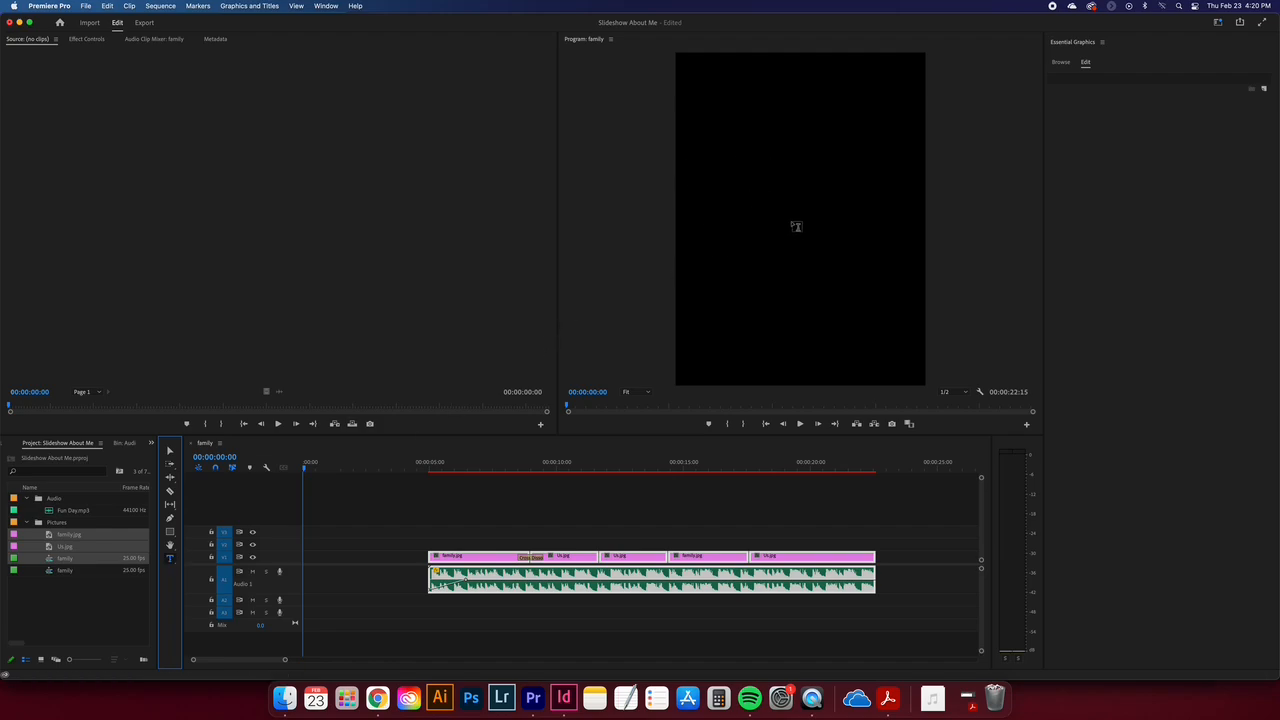
left_click(725, 190)
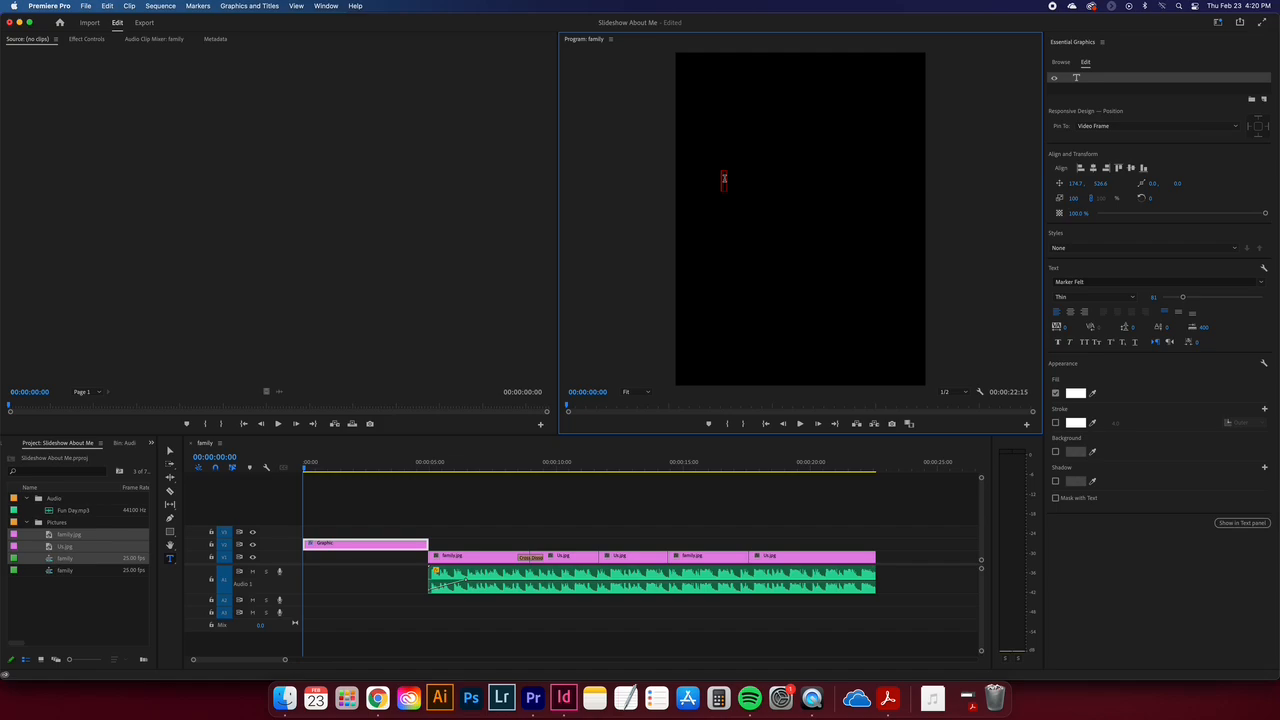
type("Mr. Heinze")
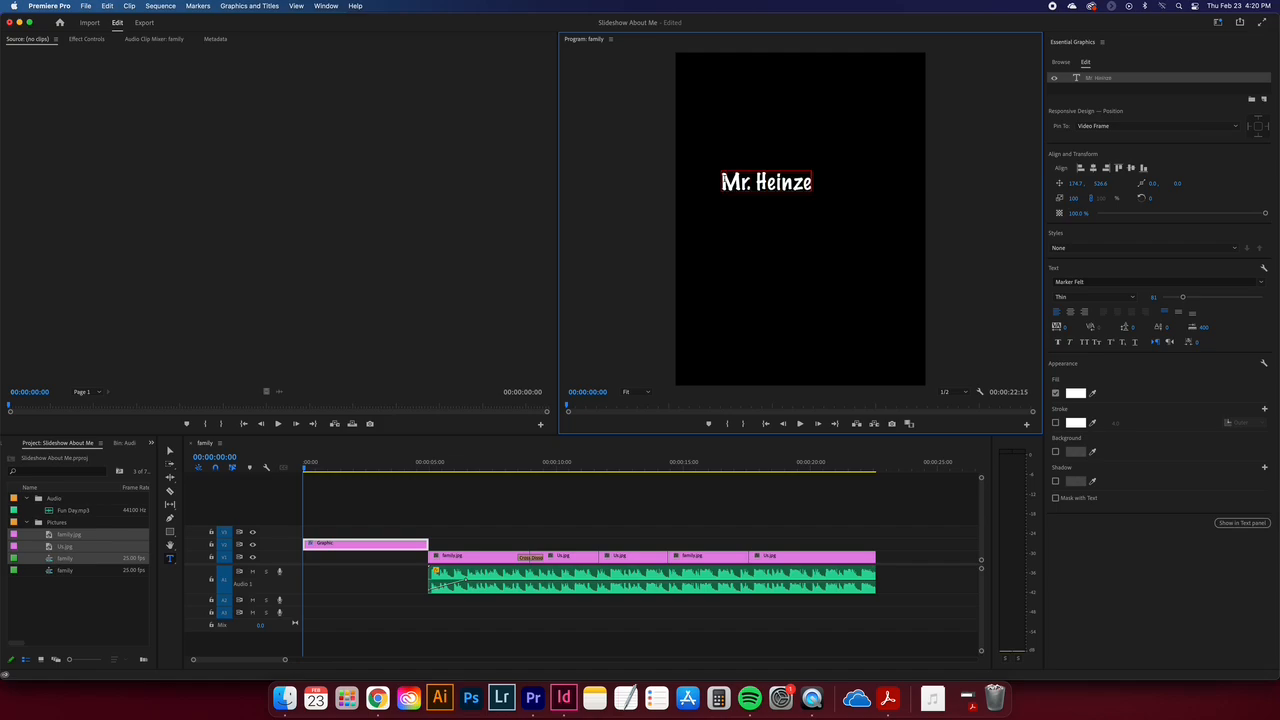
key("Return")
type("Digital Media")
key("Return")
type("March 2")
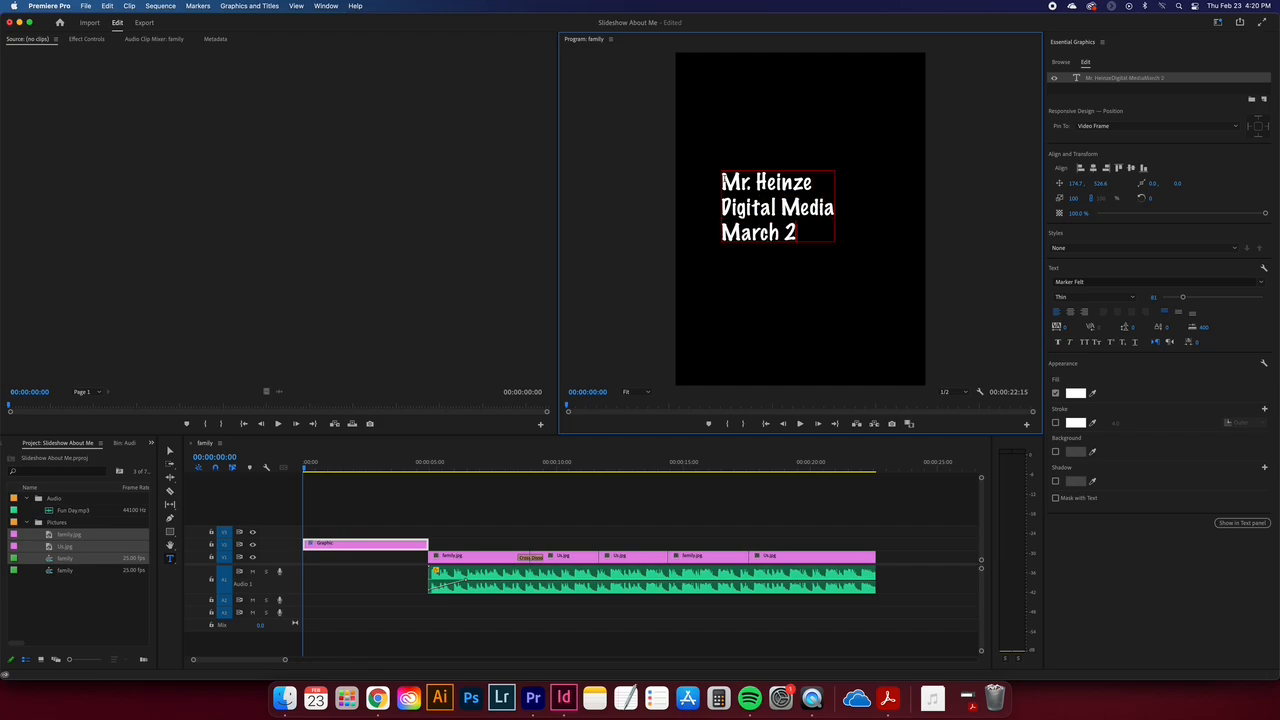
type("1, 19XX")
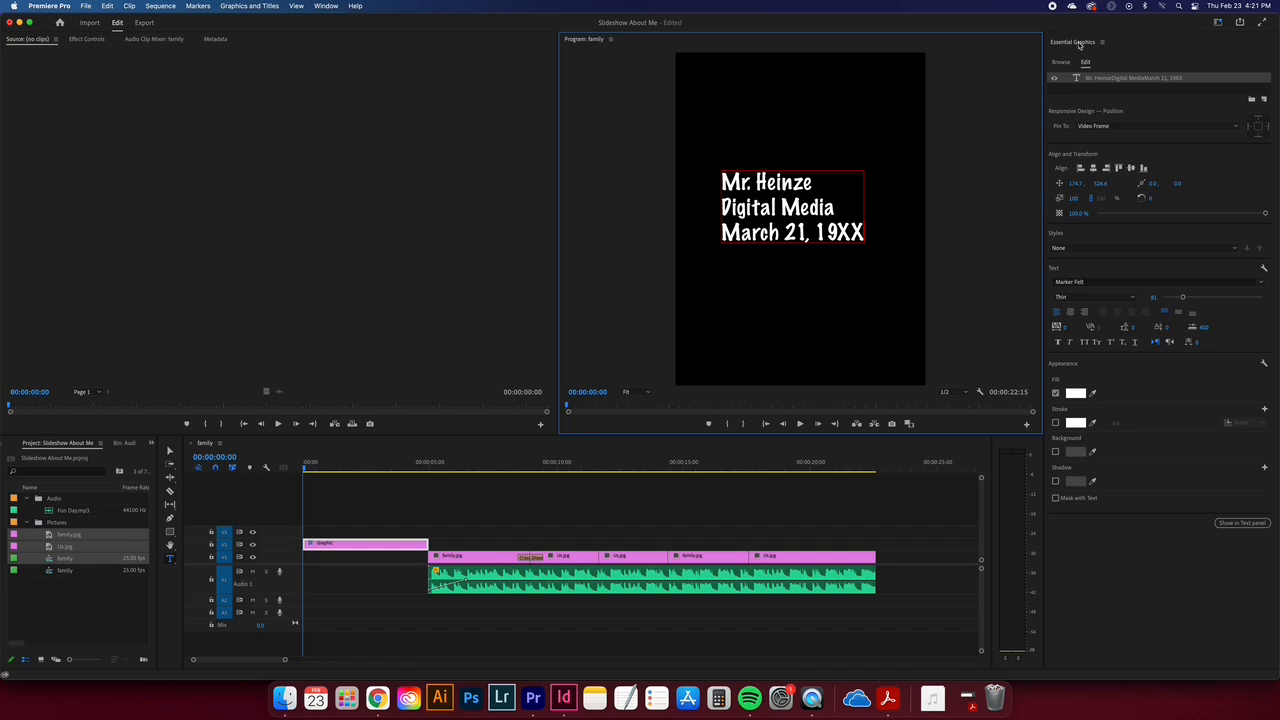
Look over the Essential Graphics templates and the font choices for the title text
left_click(327, 6)
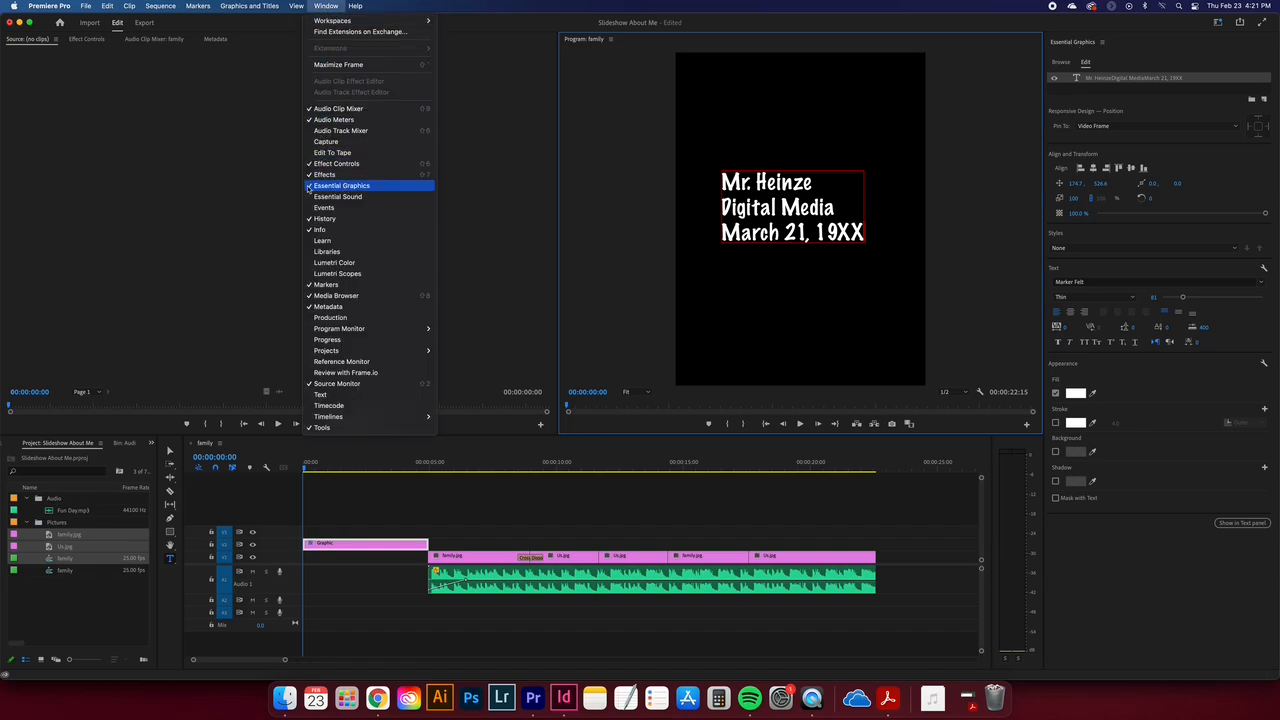
left_click(364, 186)
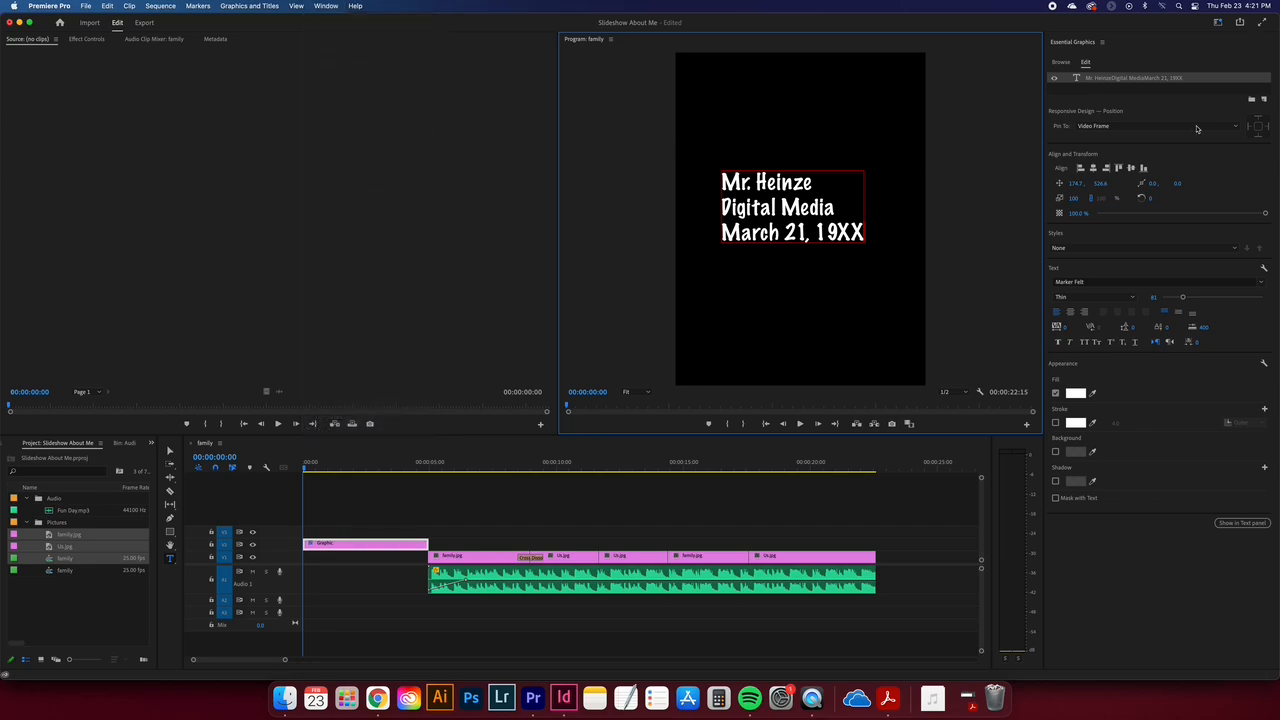
left_click(1085, 63)
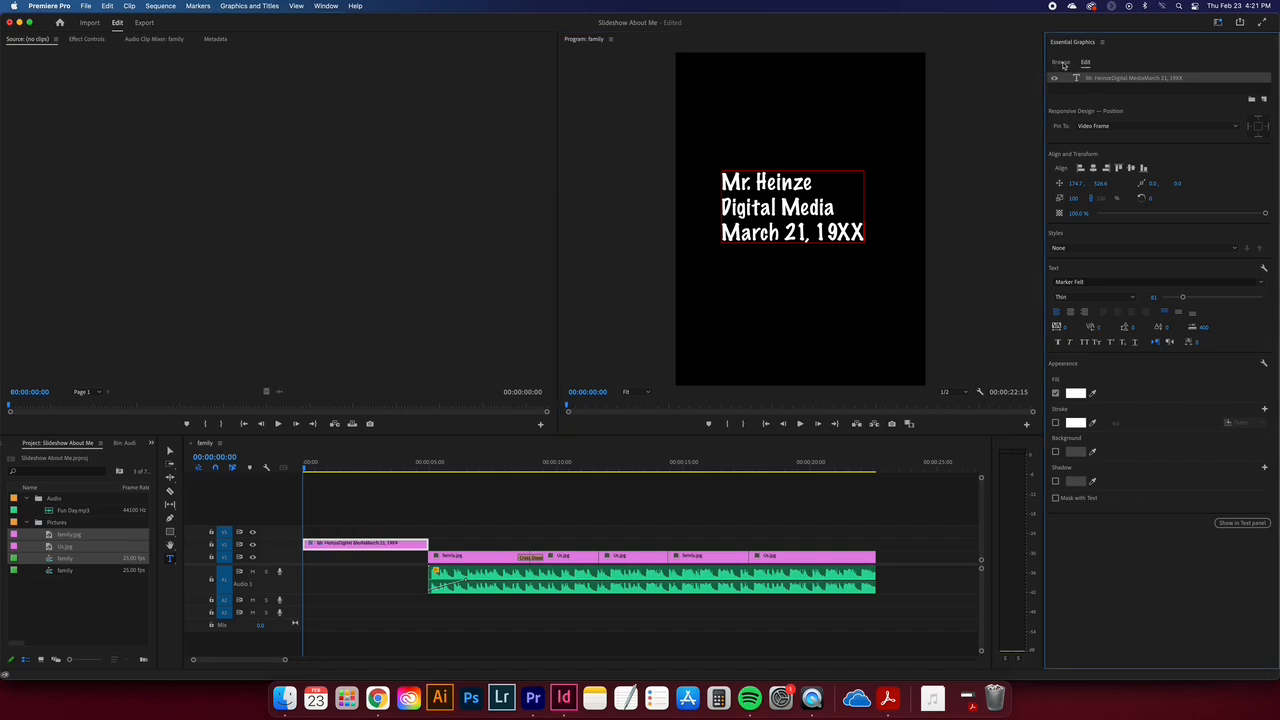
left_click(1061, 63)
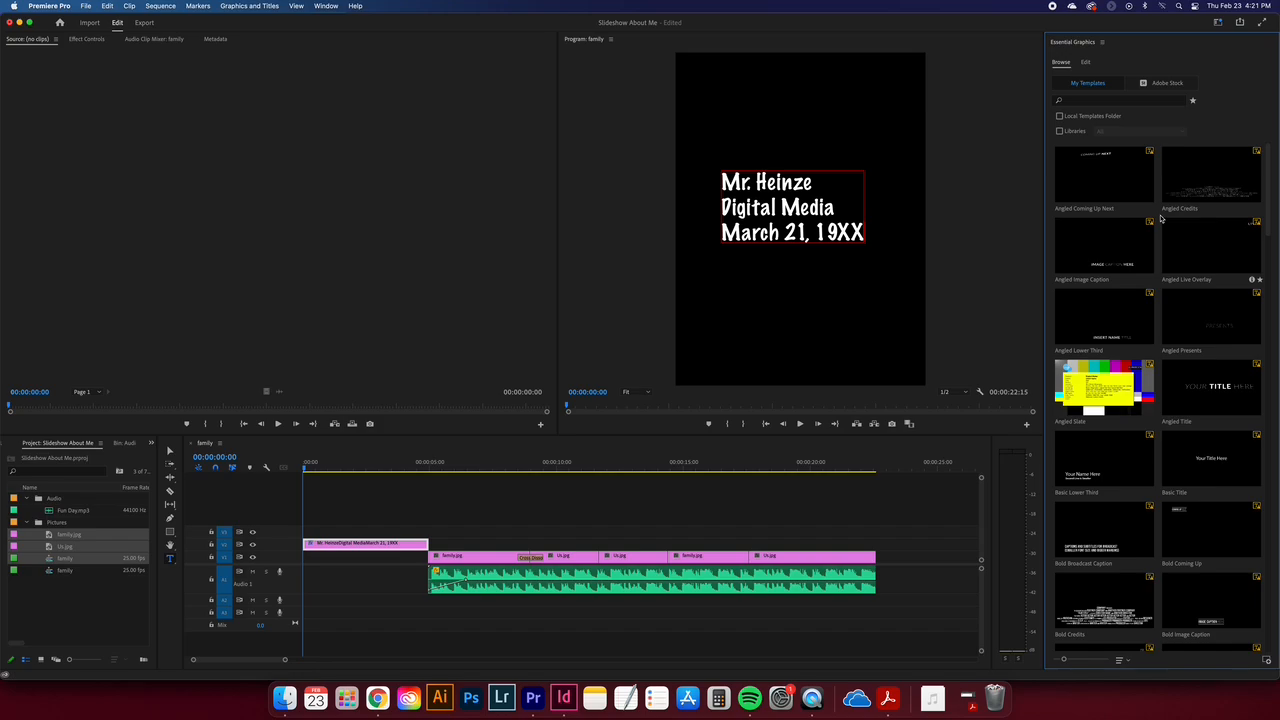
left_click(1085, 61)
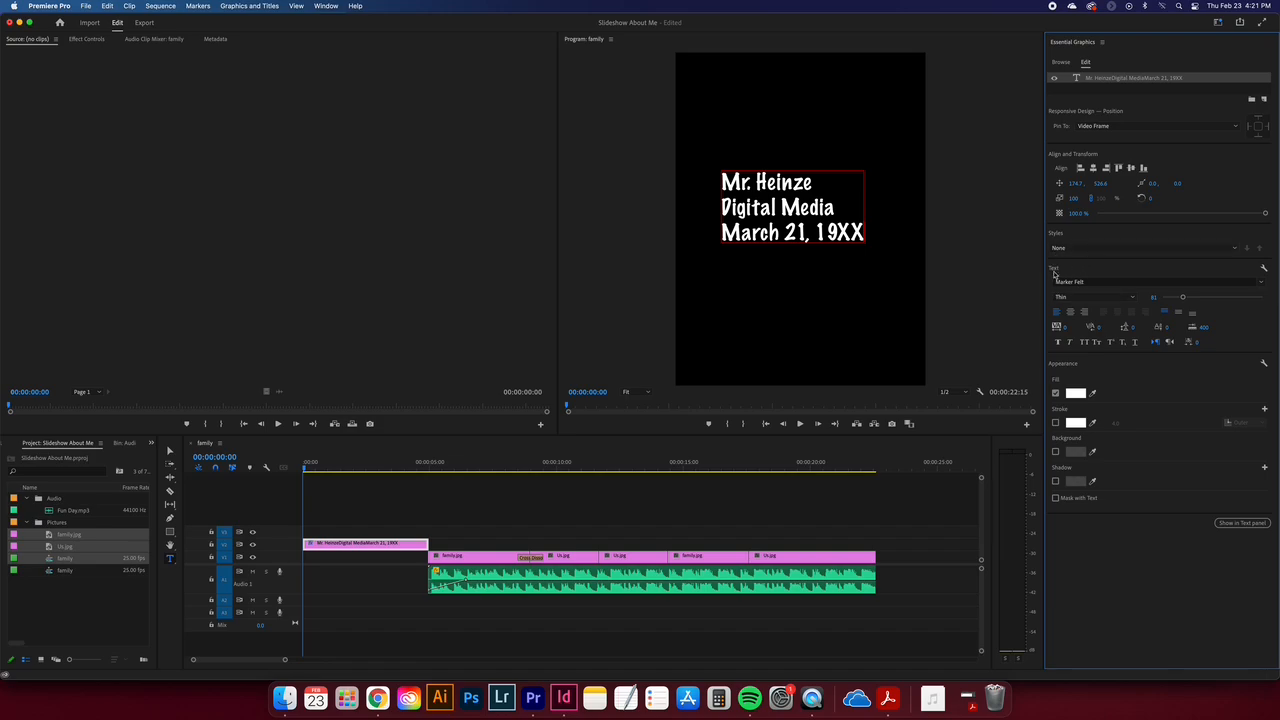
left_click(1086, 281)
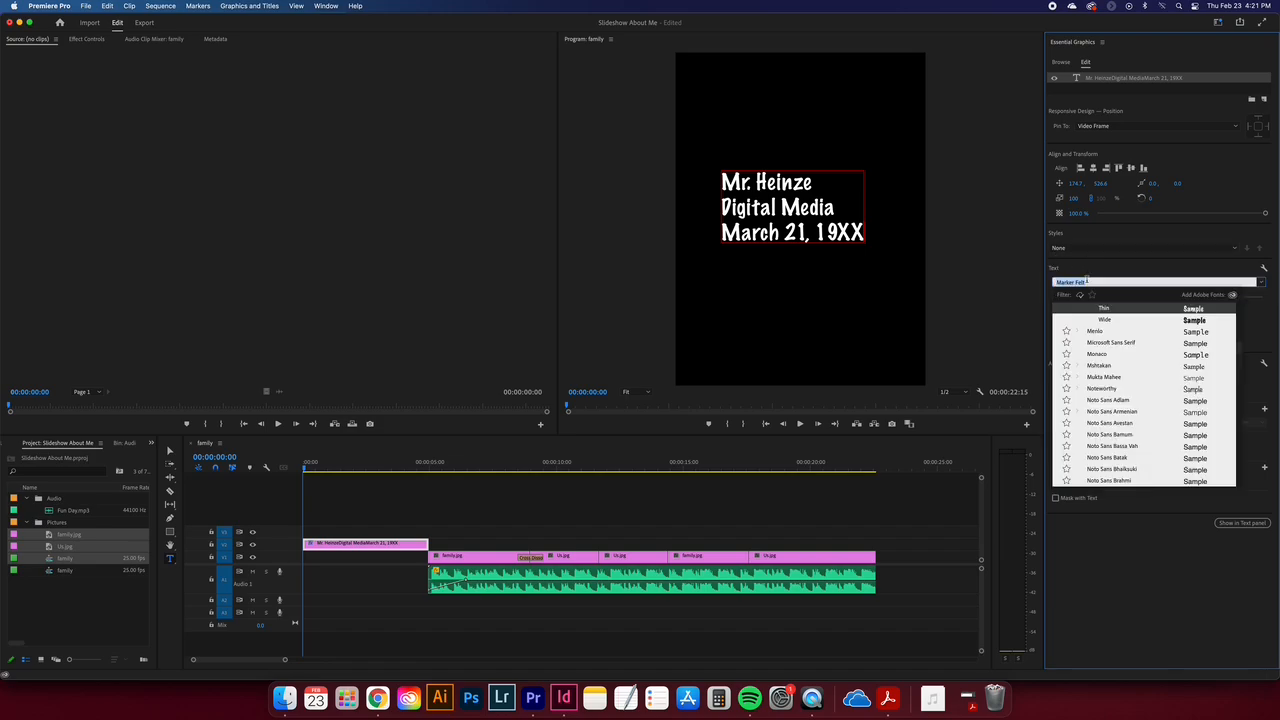
left_click(1086, 281)
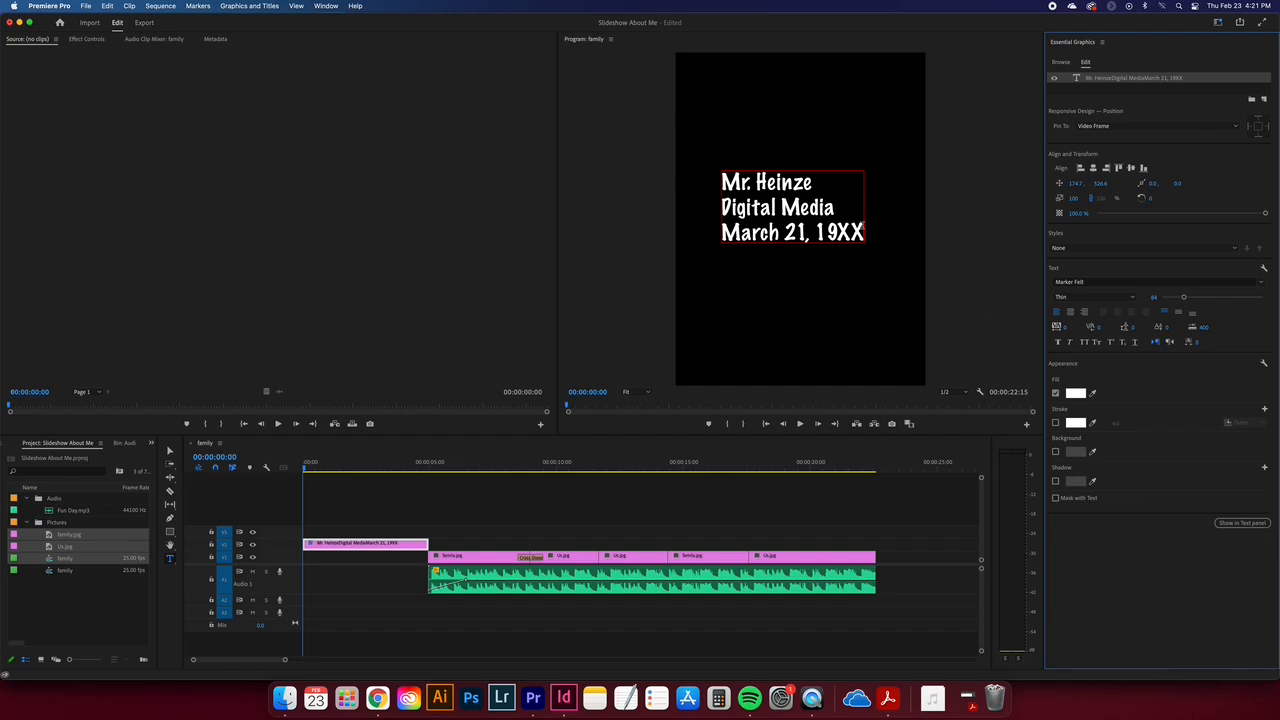
Select all three lines of the title and increase the font size so the text fills more of the frame width
left_click(840, 214)
left_click_drag(721, 180, 868, 246)
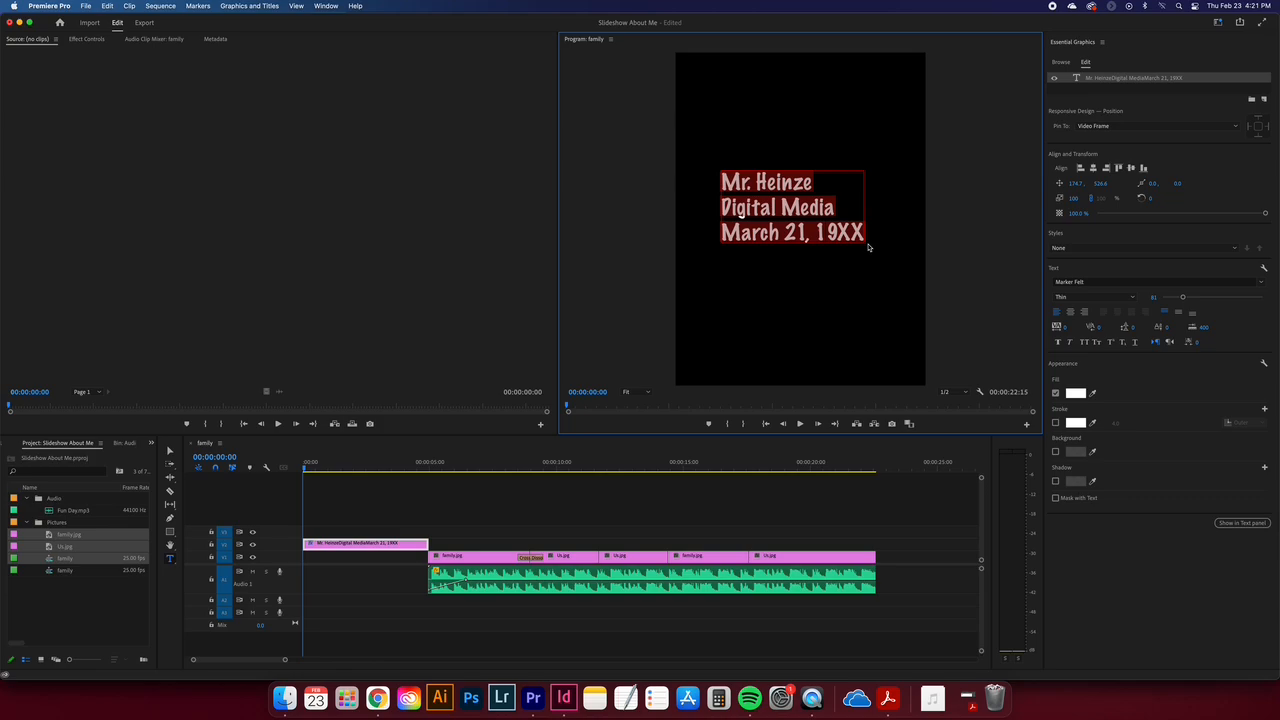
left_click_drag(1182, 297, 1187, 301)
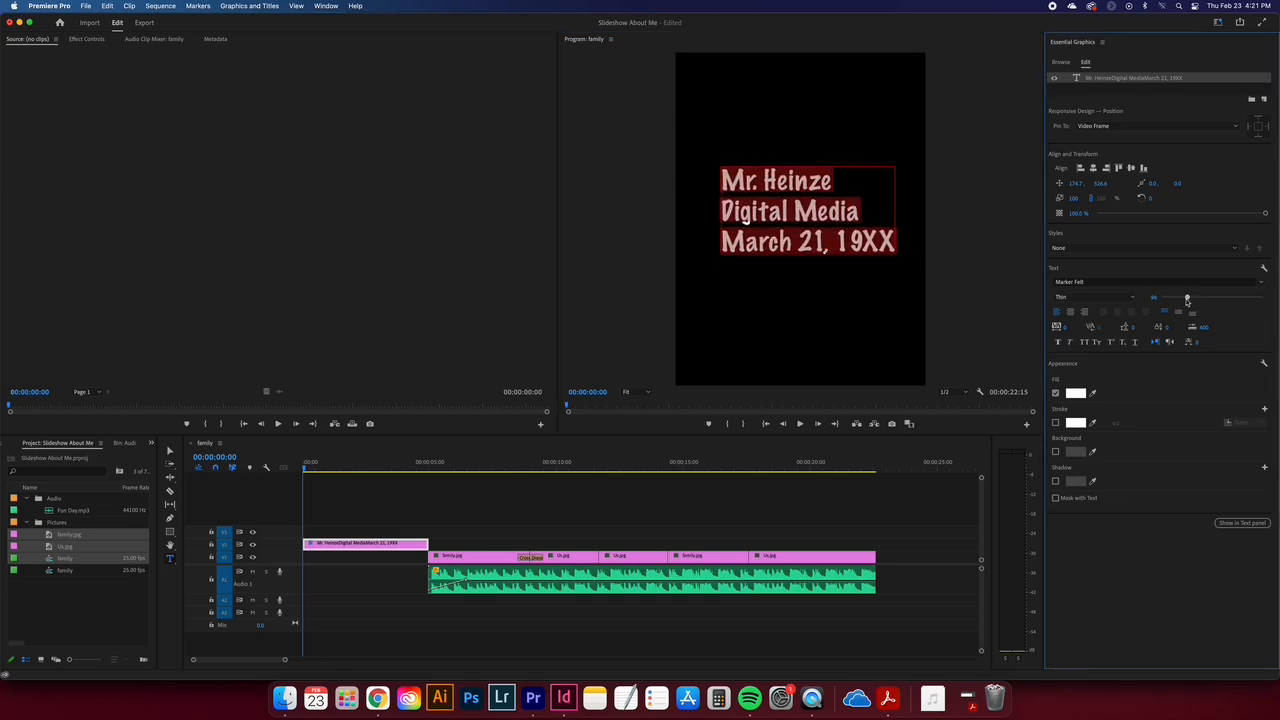
Center-align the title text and move it to the horizontal middle of the frame, above the vertical center
left_click(1071, 312)
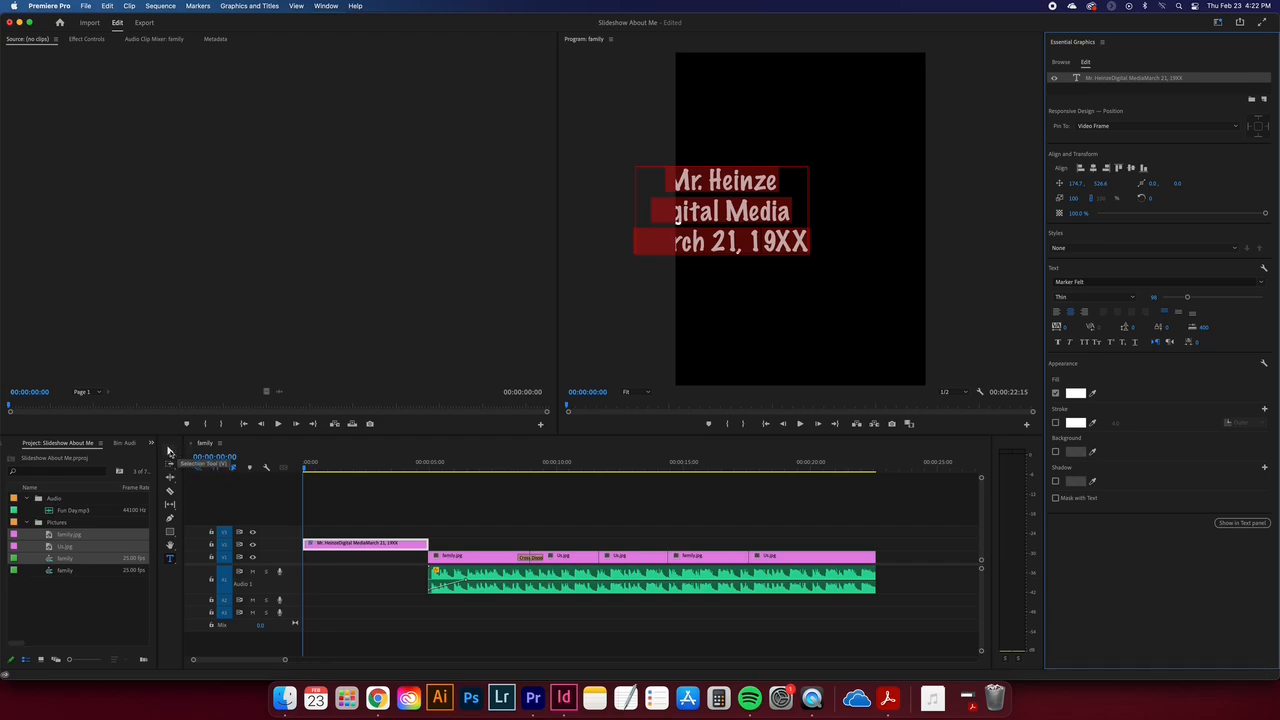
left_click(170, 452)
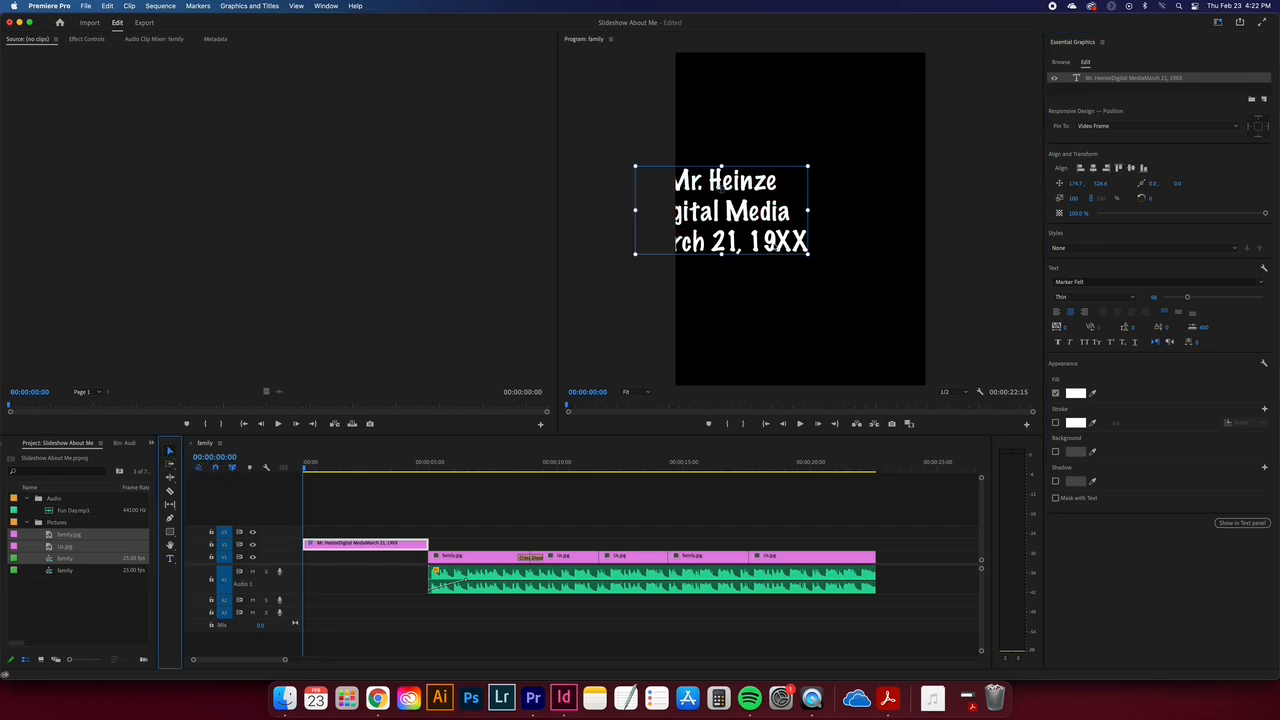
left_click_drag(735, 252, 835, 245)
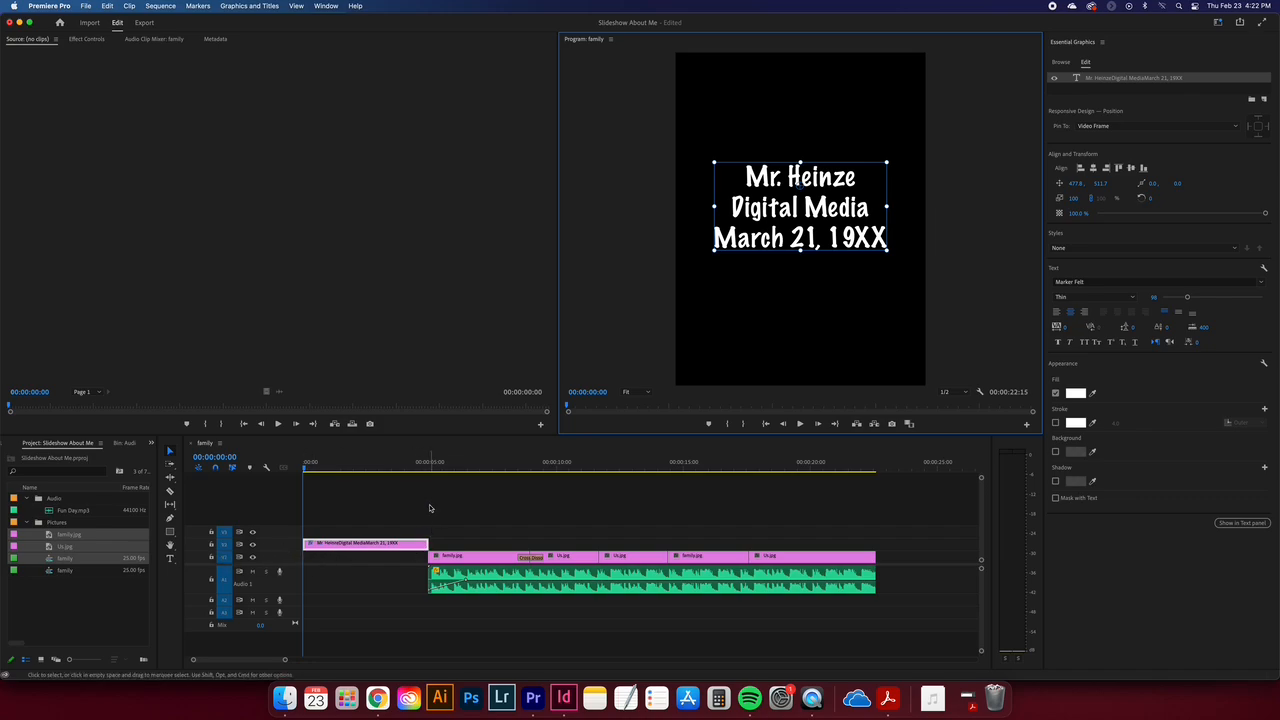
Extend the end of the title clip on V2 slightly over the first photo and play through the overlap
left_click_drag(424, 543, 443, 544)
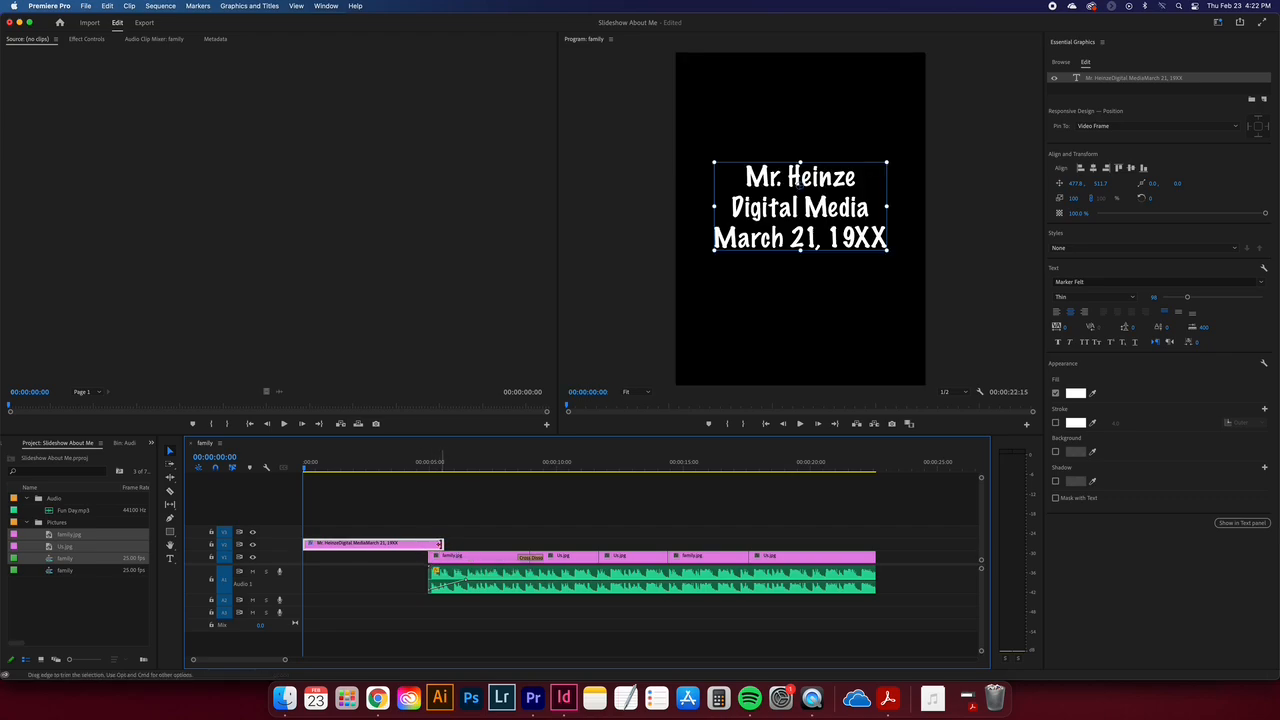
left_click(430, 470)
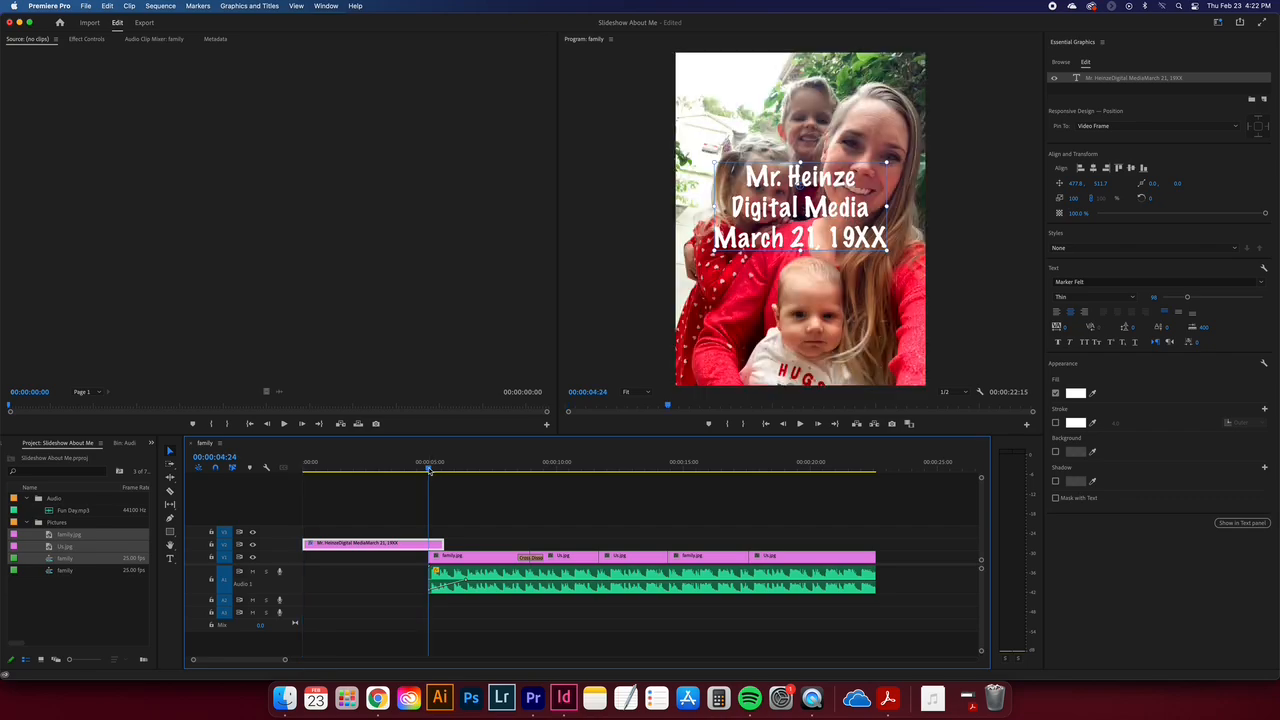
left_click(428, 470)
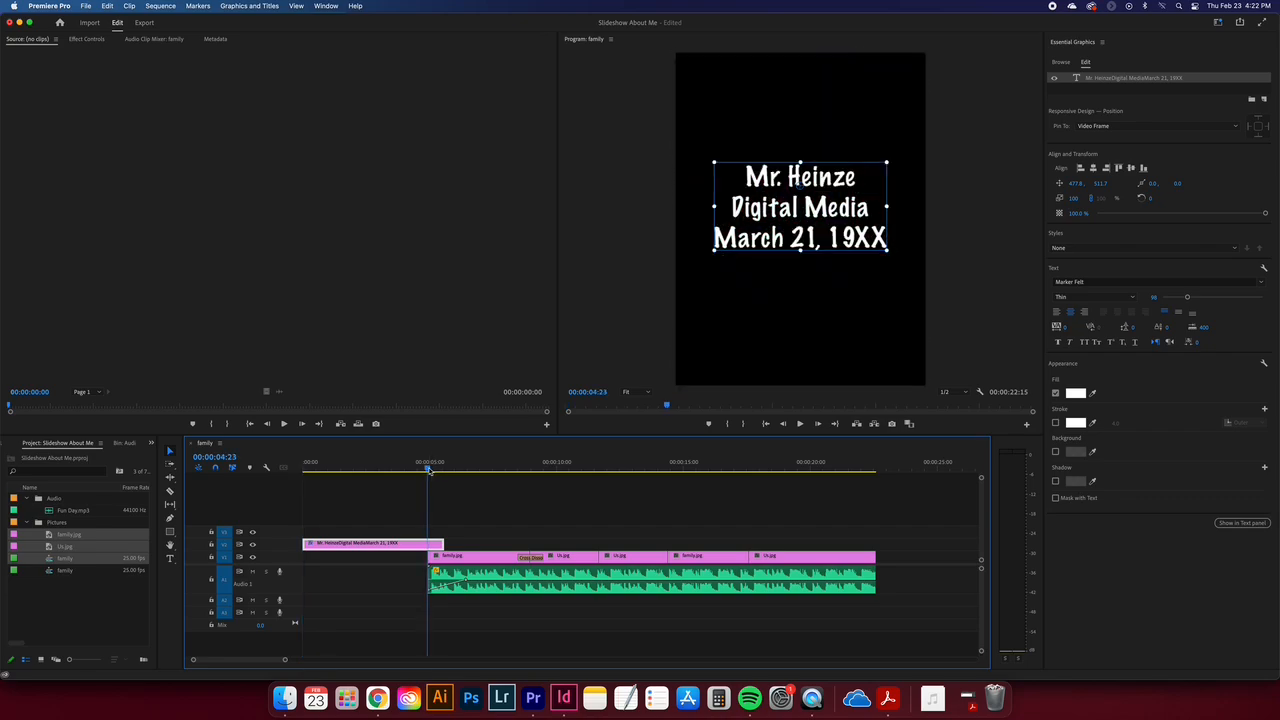
left_click(430, 470)
left_click_drag(431, 470, 418, 470)
key("space")
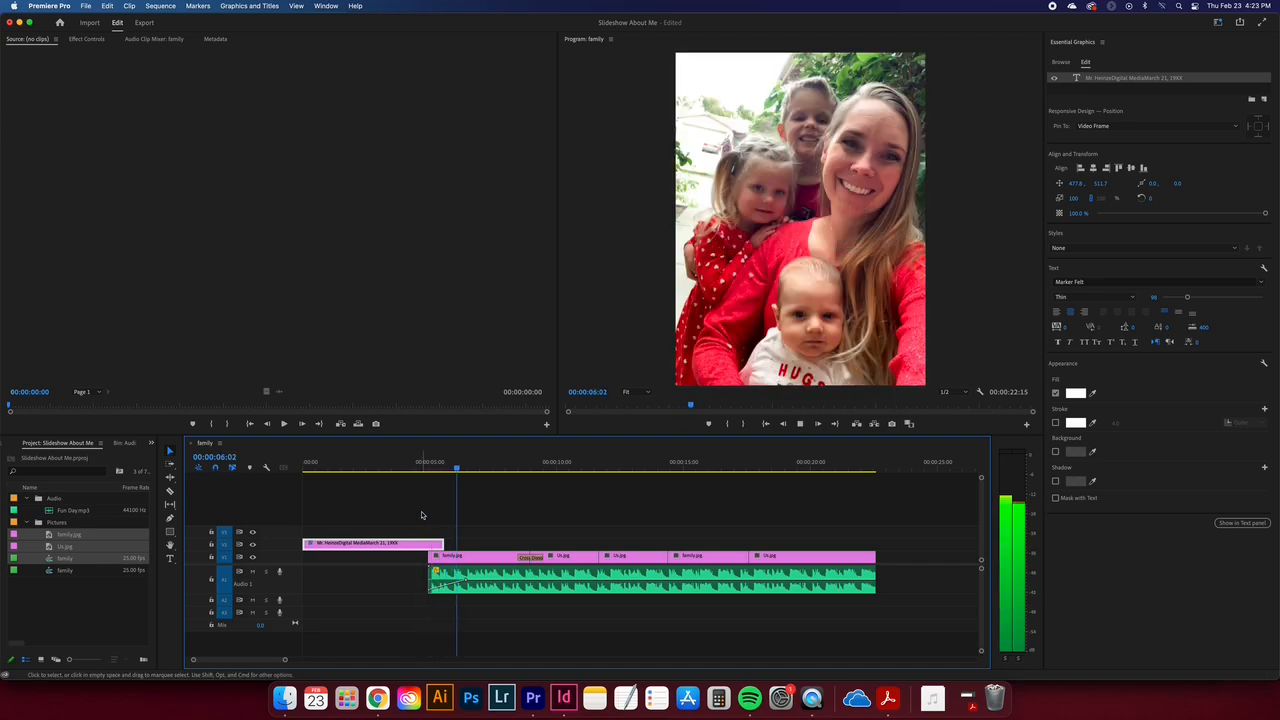
key("space")
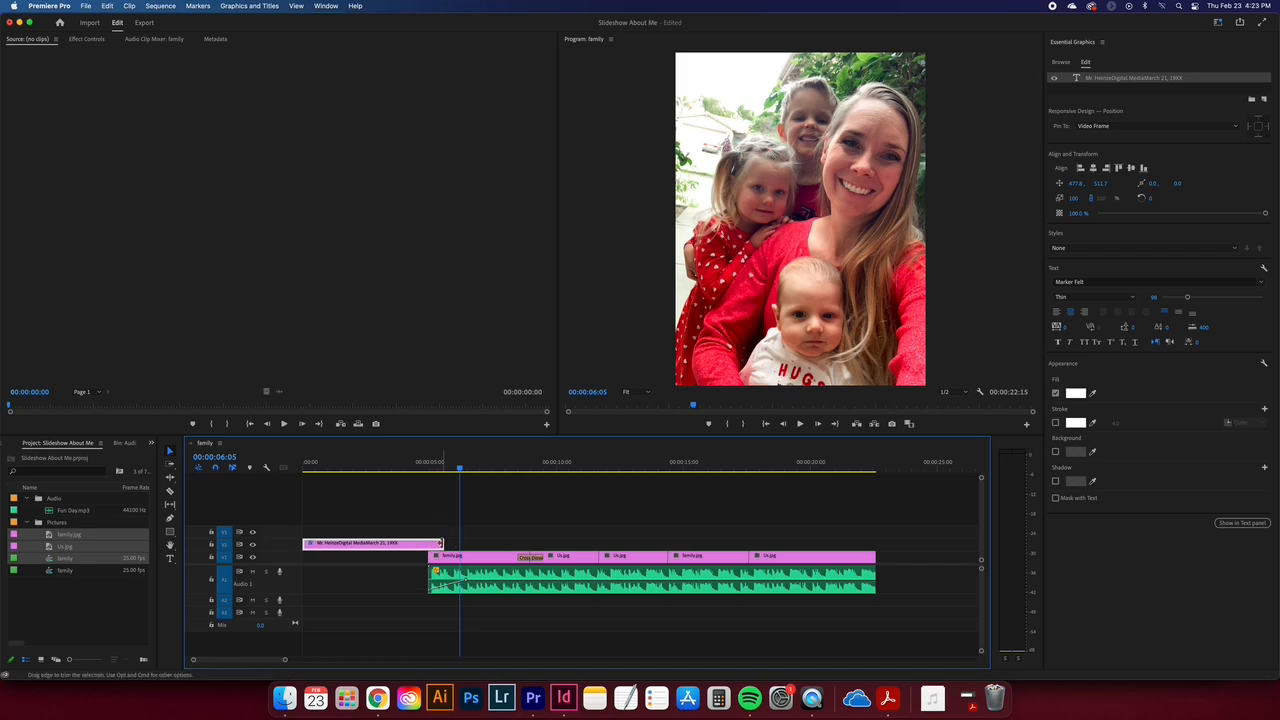
Place the title clip on V1 so it ends where the first photo begins, and play through the cut
left_click_drag(442, 543, 372, 560)
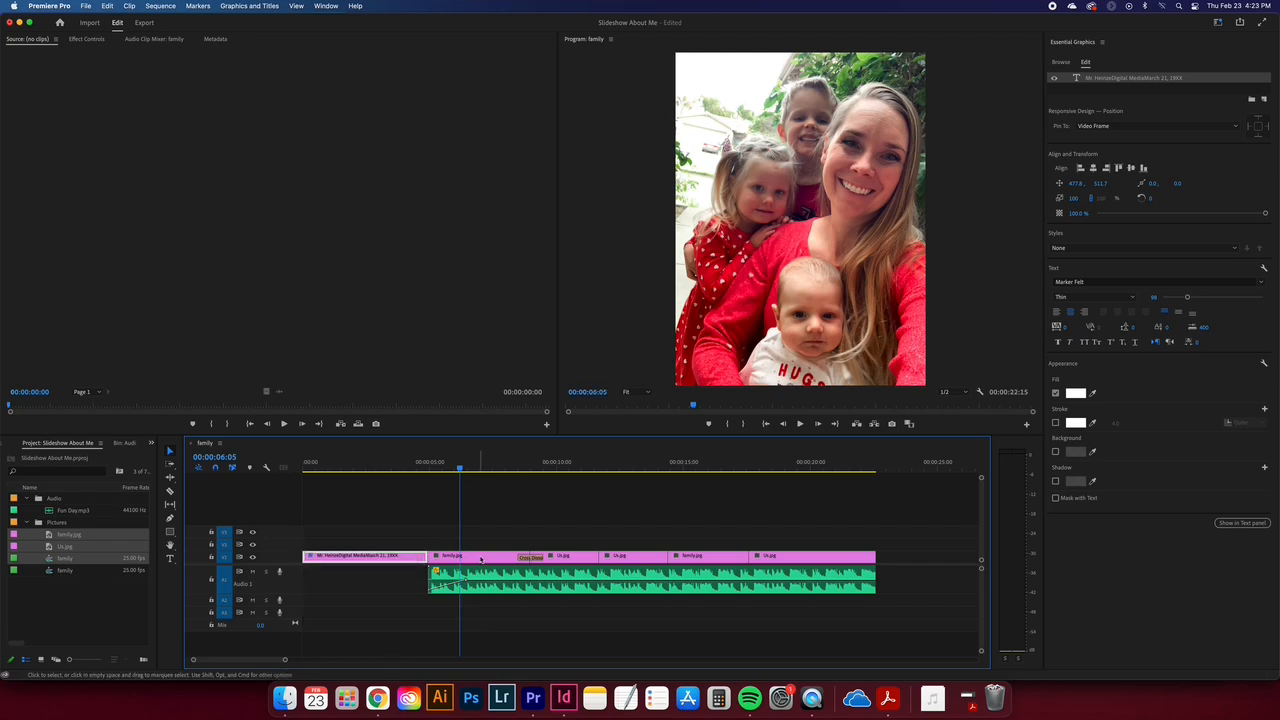
left_click(419, 471)
left_click_drag(419, 471, 399, 471)
key("space")
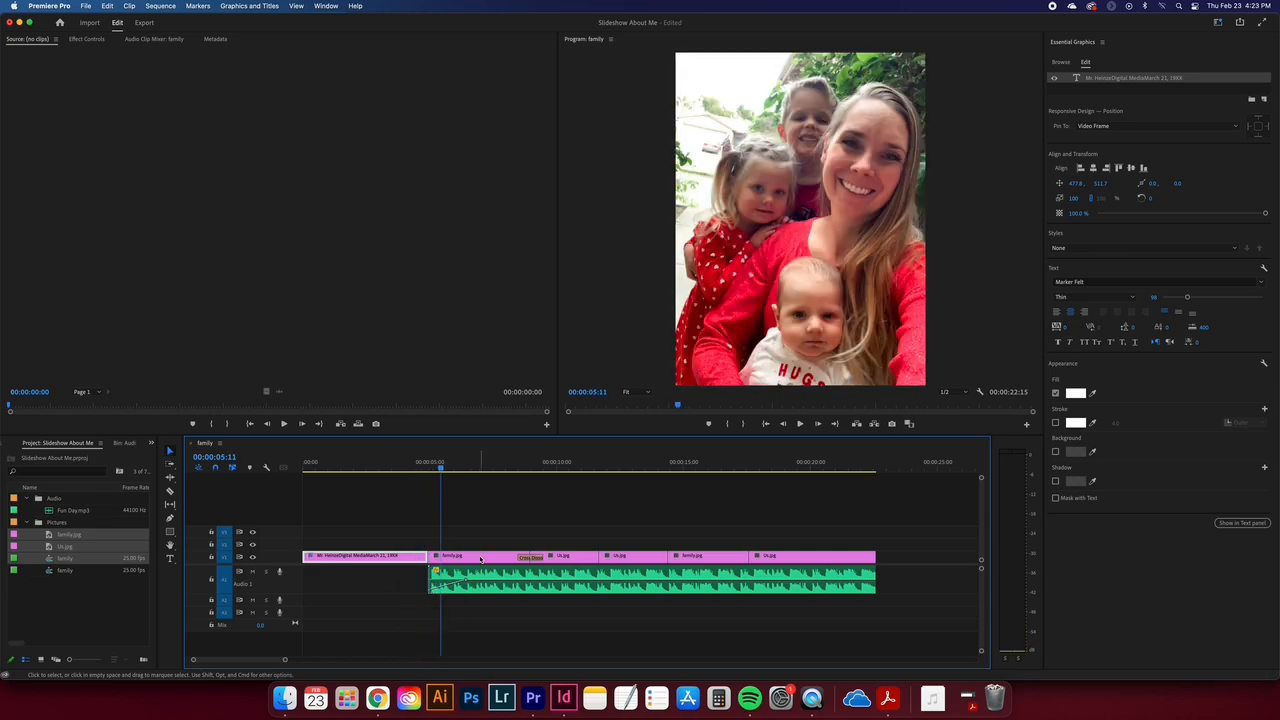